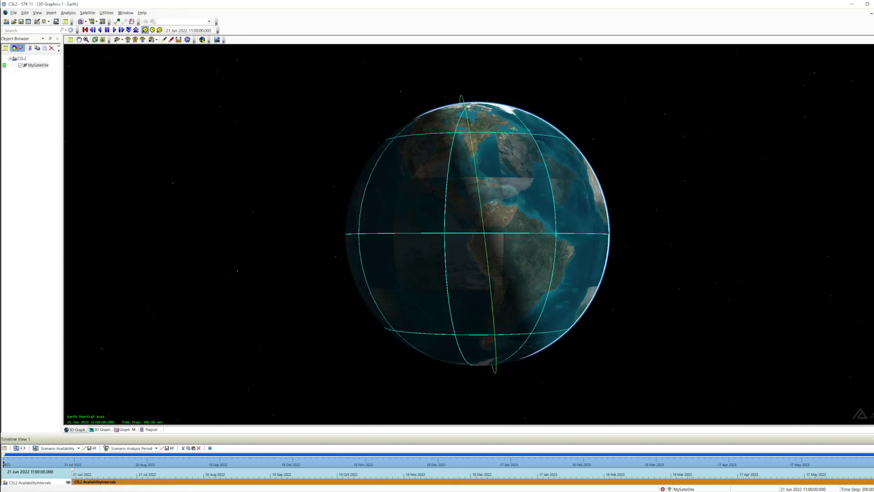
Examine MySatellite's orbit against the day-night terminator on 21 Jun 2022 from over the north pole, edge-on and from the night side.
{"action": "left_click_drag", "start_coordinate": [405, 195], "coordinate": [409, 308]}
{"action": "left_click_drag", "start_coordinate": [427, 207], "coordinate": [406, 256]}
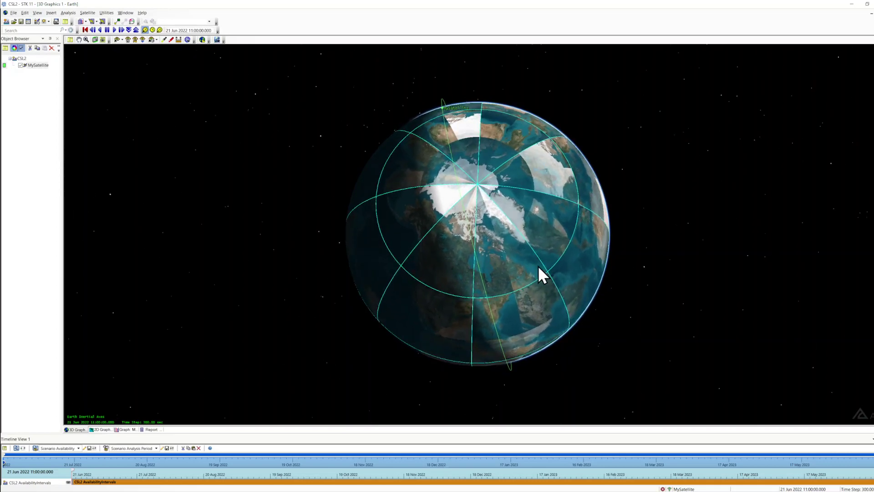
{"action": "left_click_drag", "start_coordinate": [613, 289], "coordinate": [612, 312]}
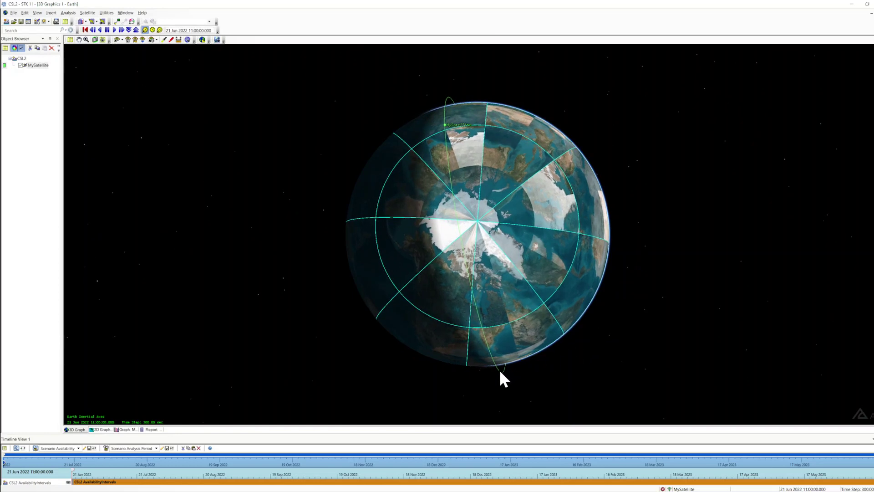
{"action": "left_click_drag", "start_coordinate": [499, 370], "coordinate": [491, 363]}
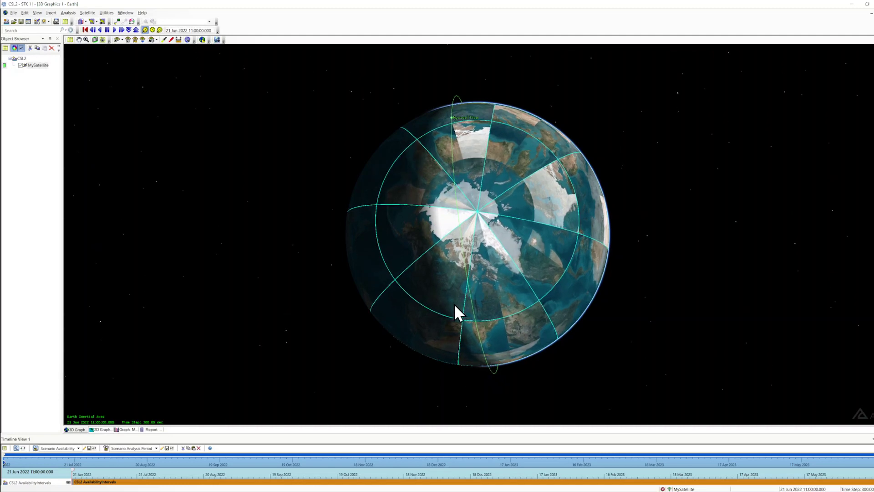
{"action": "left_click_drag", "start_coordinate": [460, 338], "coordinate": [470, 238]}
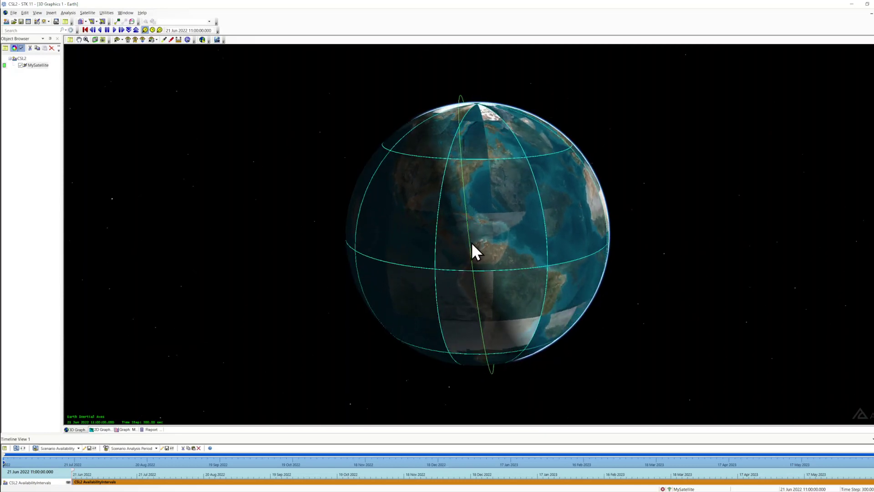
{"action": "left_click_drag", "start_coordinate": [472, 288], "coordinate": [473, 284]}
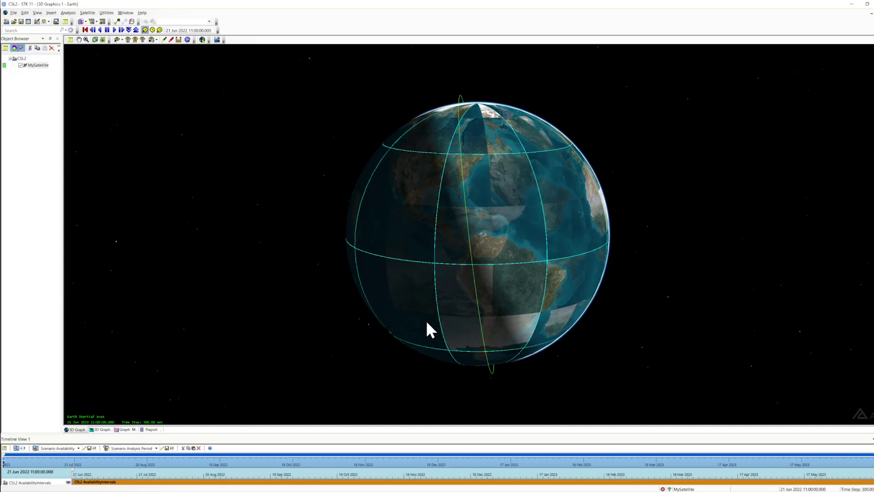
{"action": "left_click_drag", "start_coordinate": [423, 339], "coordinate": [418, 323]}
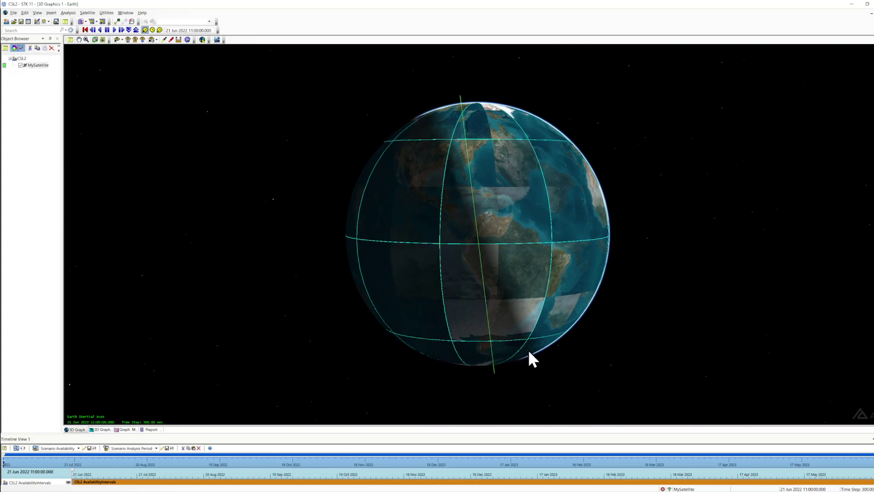
{"action": "left_click_drag", "start_coordinate": [502, 361], "coordinate": [510, 306]}
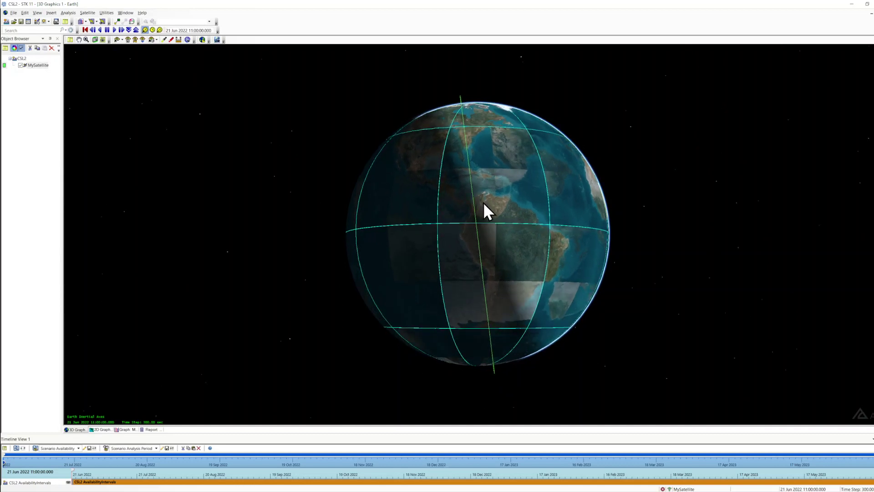
{"action": "left_click_drag", "start_coordinate": [483, 203], "coordinate": [481, 206]}
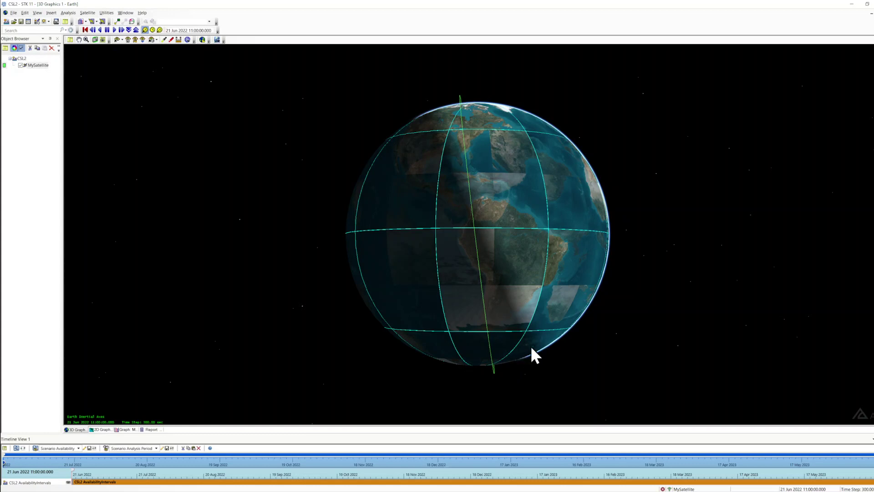
{"action": "left_click_drag", "start_coordinate": [504, 360], "coordinate": [511, 357]}
{"action": "left_click_drag", "start_coordinate": [457, 320], "coordinate": [499, 268]}
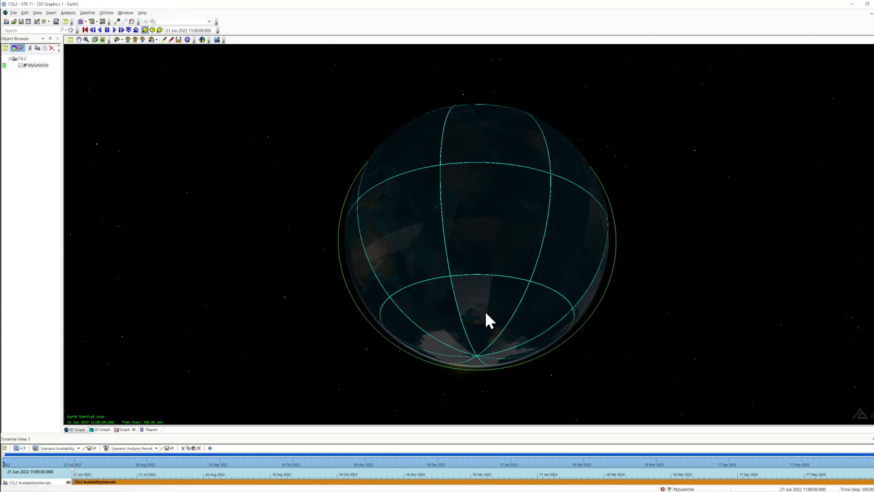
{"action": "left_click_drag", "start_coordinate": [486, 313], "coordinate": [484, 310]}
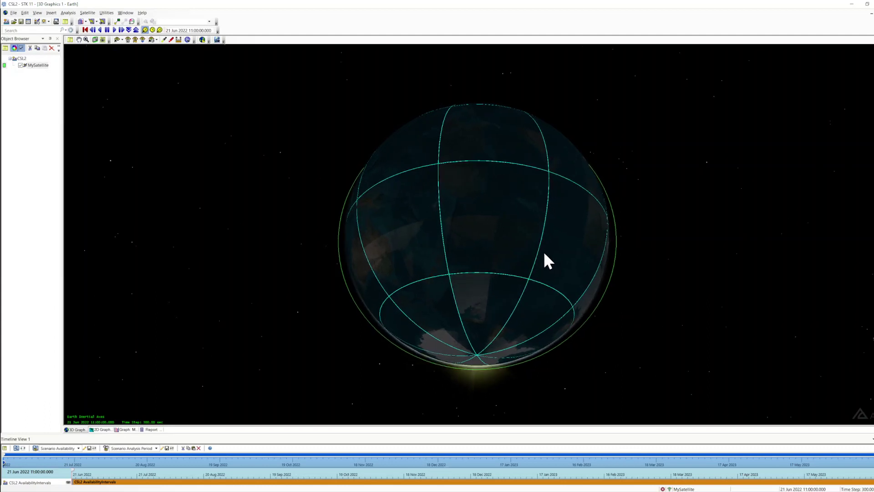
{"action": "left_click_drag", "start_coordinate": [540, 225], "coordinate": [457, 272]}
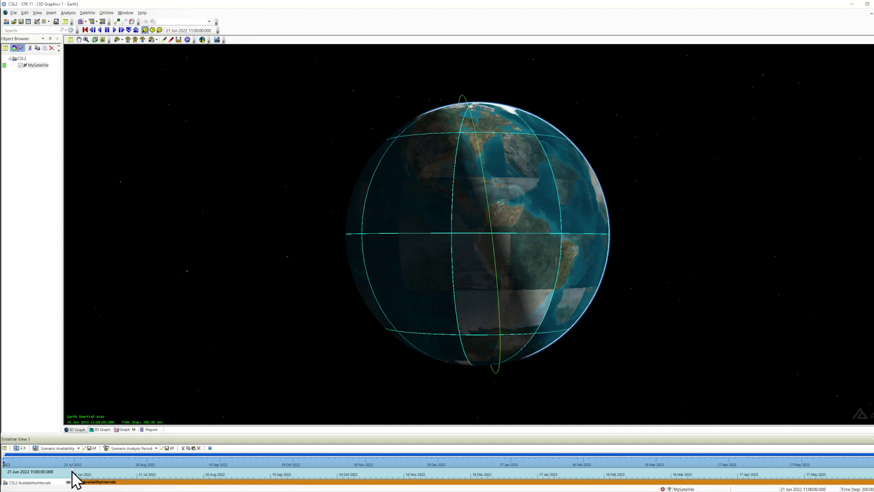
Advance the scenario time through 2 Aug to 21 Sep 2022 and view the orbit edge-on against the terminator.
{"action": "left_click_drag", "start_coordinate": [74, 472], "coordinate": [168, 464]}
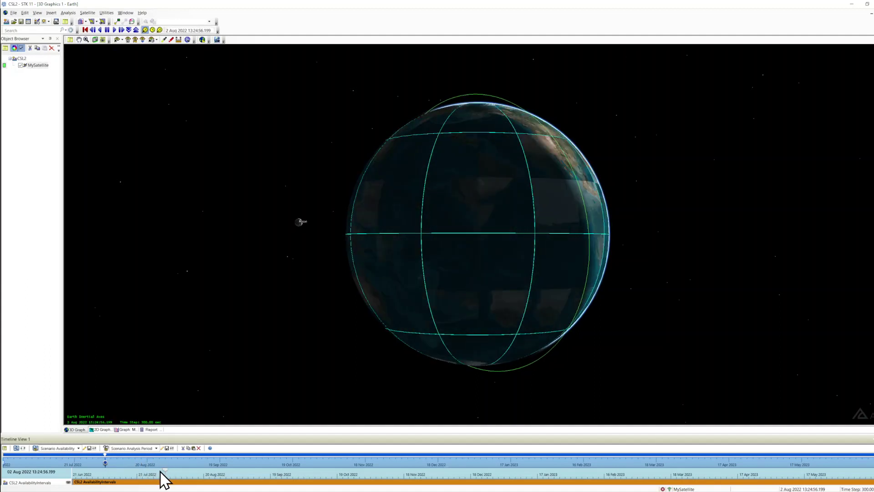
{"action": "left_click_drag", "start_coordinate": [272, 353], "coordinate": [269, 343]}
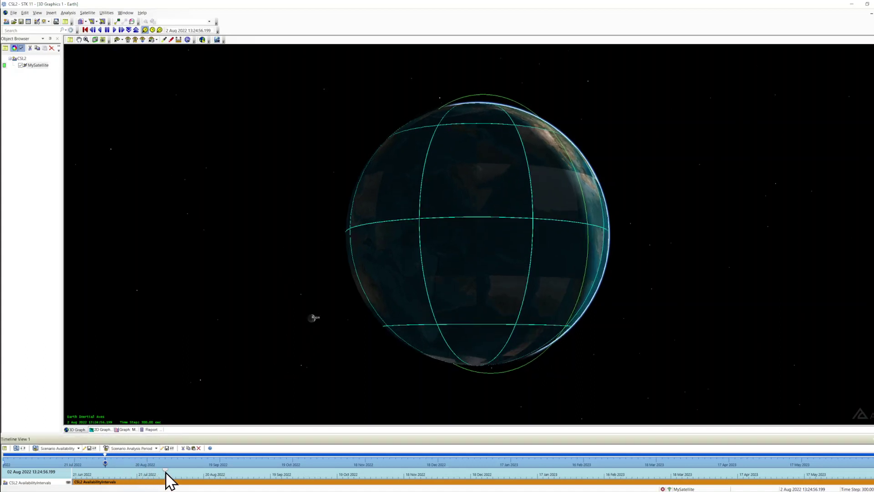
{"action": "left_click_drag", "start_coordinate": [164, 471], "coordinate": [279, 479]}
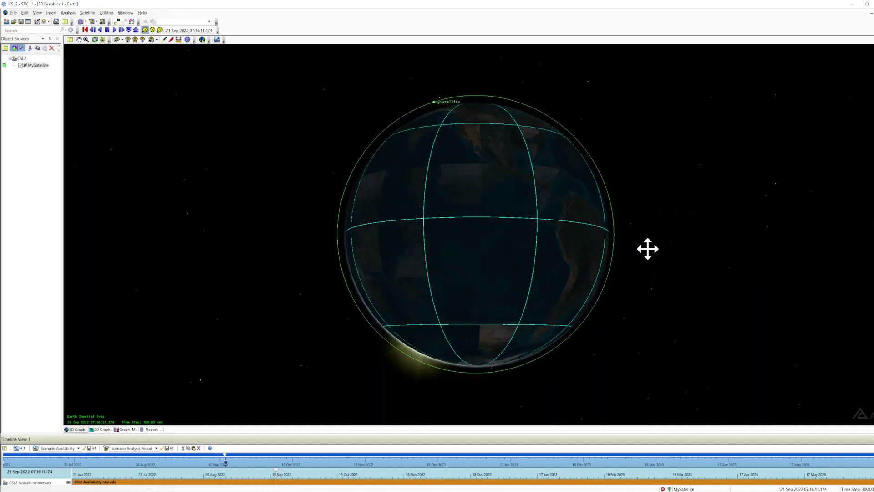
{"action": "left_click_drag", "start_coordinate": [648, 248], "coordinate": [647, 250]}
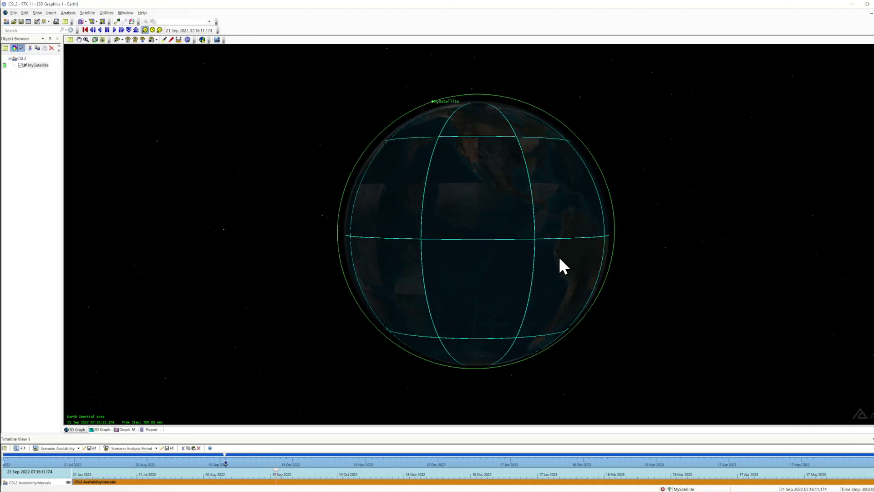
{"action": "left_click_drag", "start_coordinate": [560, 258], "coordinate": [534, 252]}
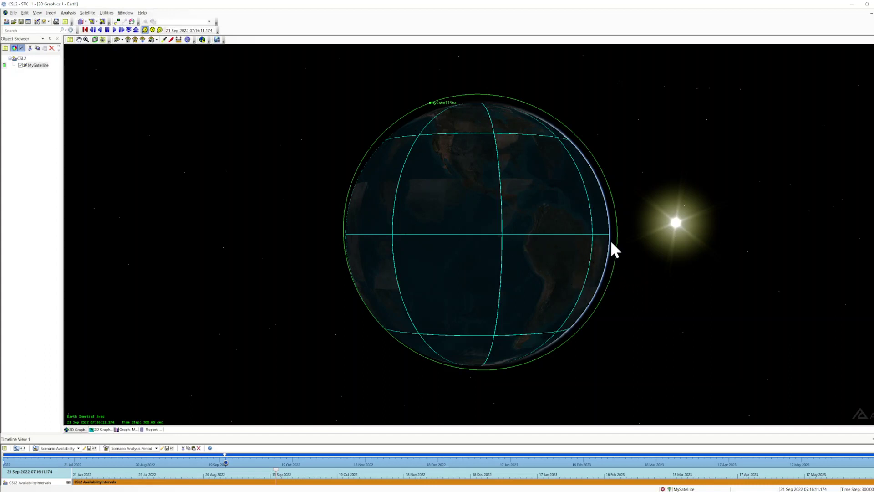
{"action": "left_click_drag", "start_coordinate": [602, 241], "coordinate": [430, 250]}
{"action": "mouse_move", "coordinate": [543, 258]}
{"action": "left_mouse_down"}
{"action": "mouse_move", "coordinate": [523, 257]}
{"action": "mouse_move", "coordinate": [546, 258]}
{"action": "left_mouse_up"}
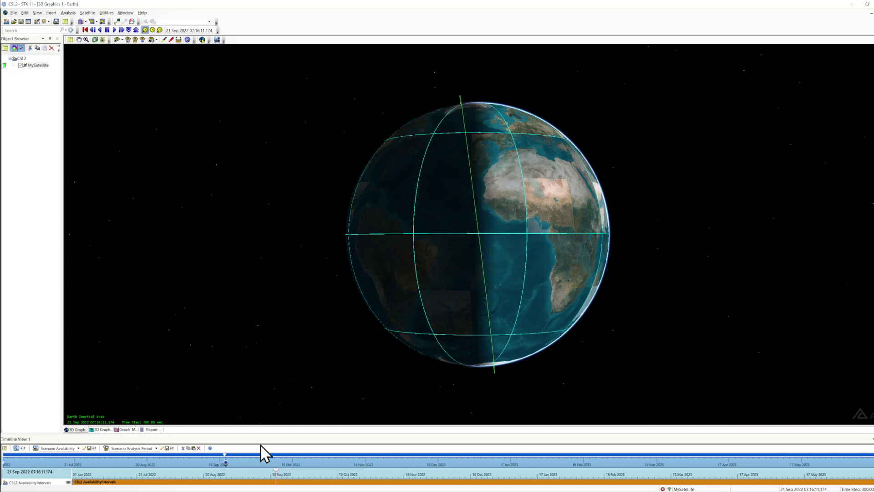
Advance the scenario time to 20 Dec 2022 and compare the orbit plane with the terminator in 3D.
{"action": "left_click_drag", "start_coordinate": [226, 461], "coordinate": [445, 463]}
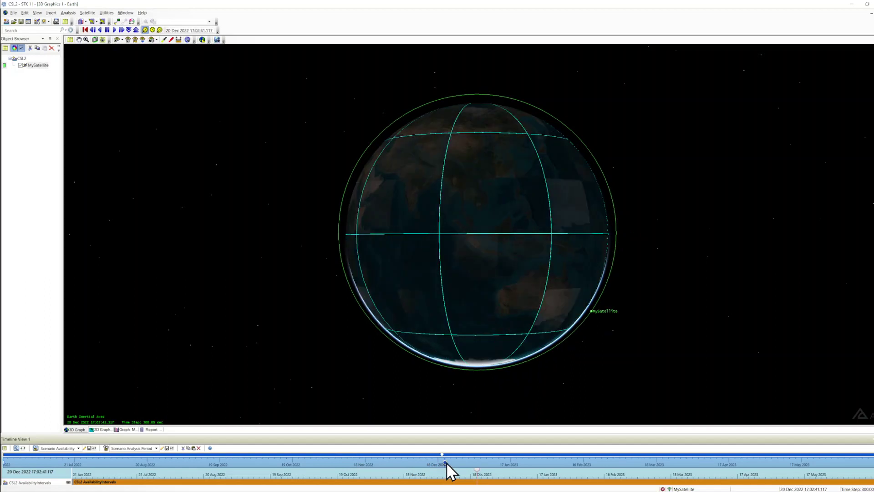
{"action": "left_click_drag", "start_coordinate": [616, 285], "coordinate": [428, 285]}
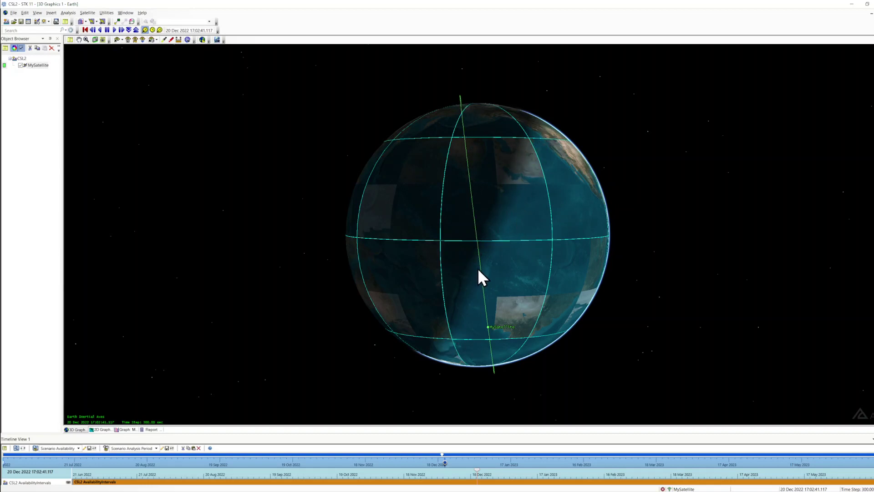
{"action": "left_click_drag", "start_coordinate": [469, 287], "coordinate": [498, 301]}
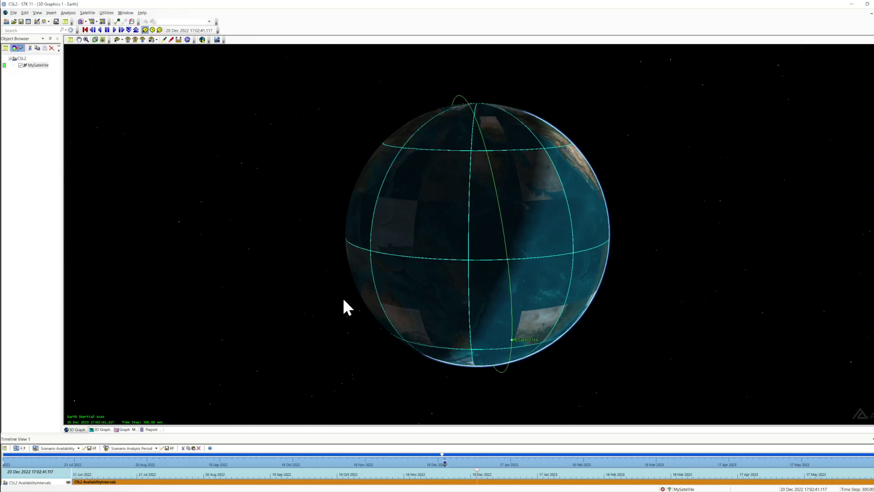
{"action": "left_click_drag", "start_coordinate": [399, 330], "coordinate": [445, 327]}
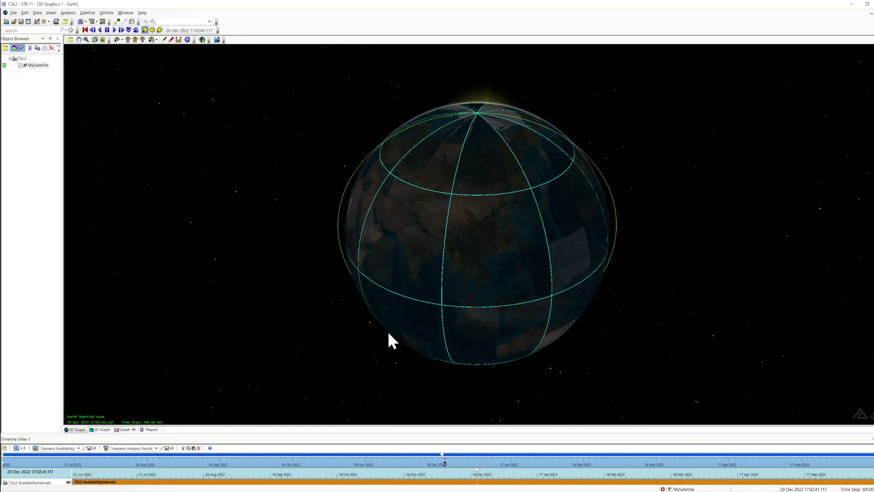
{"action": "left_click_drag", "start_coordinate": [388, 334], "coordinate": [434, 253]}
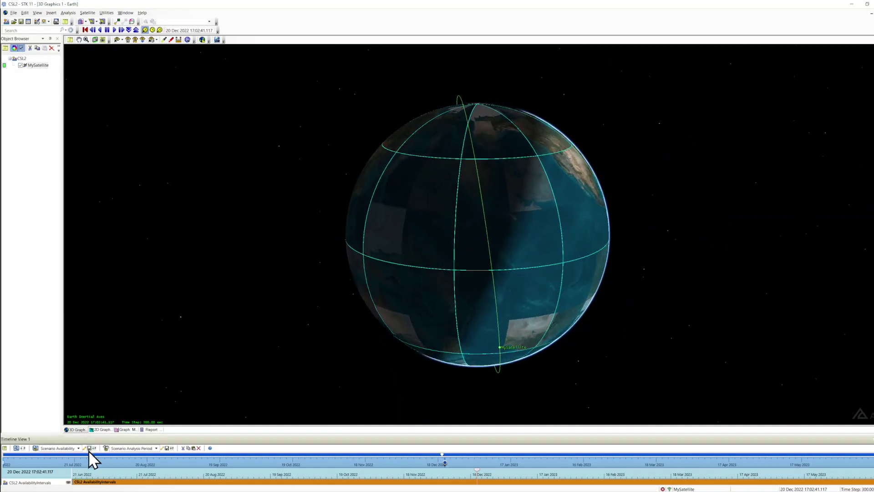
Check the Eclipse Times graph briefly and rotate the 3D globe to view the orbit from the night side towards the Sun.
{"action": "left_click", "coordinate": [127, 430]}
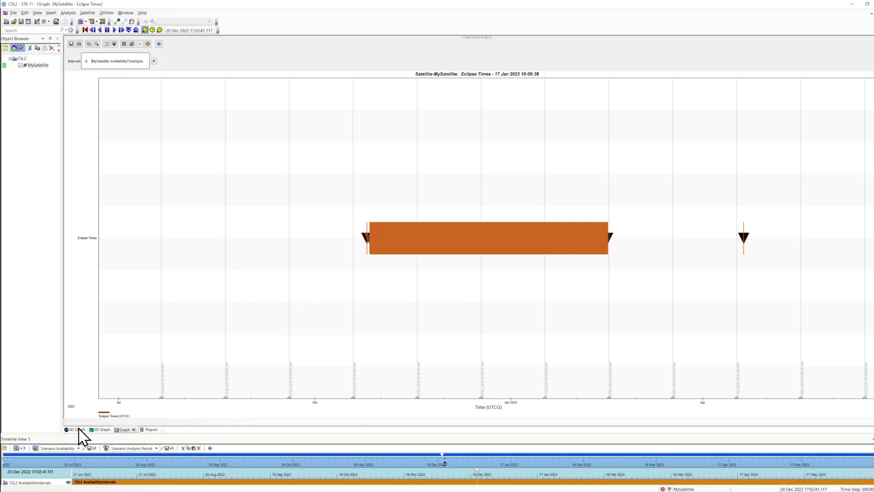
{"action": "left_click", "coordinate": [76, 429]}
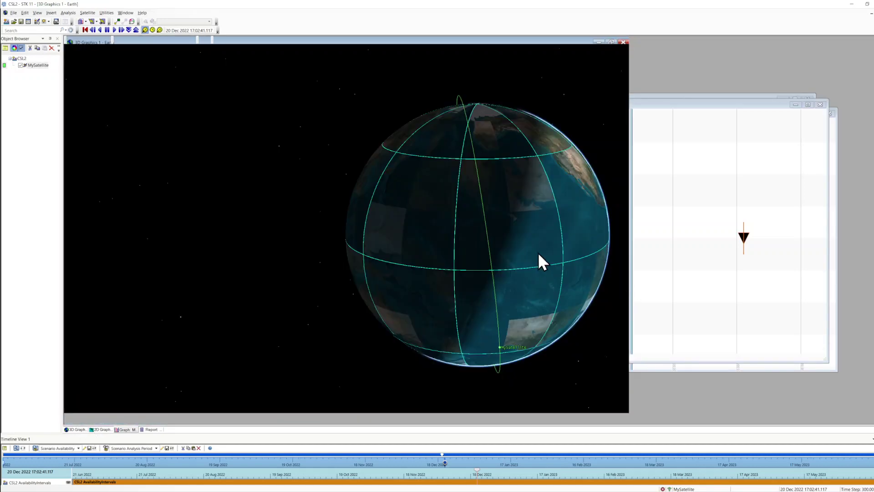
{"action": "left_click_drag", "start_coordinate": [503, 245], "coordinate": [624, 242]}
{"action": "mouse_move", "coordinate": [564, 259]}
{"action": "left_mouse_down"}
{"action": "mouse_move", "coordinate": [577, 257]}
{"action": "mouse_move", "coordinate": [568, 255]}
{"action": "left_mouse_up"}
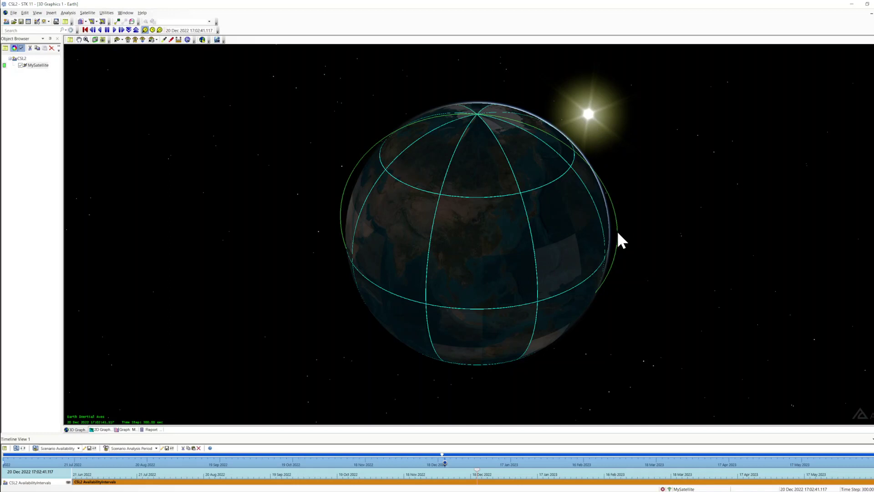
{"action": "left_click_drag", "start_coordinate": [616, 230], "coordinate": [614, 132]}
{"action": "left_click_drag", "start_coordinate": [581, 245], "coordinate": [575, 246]}
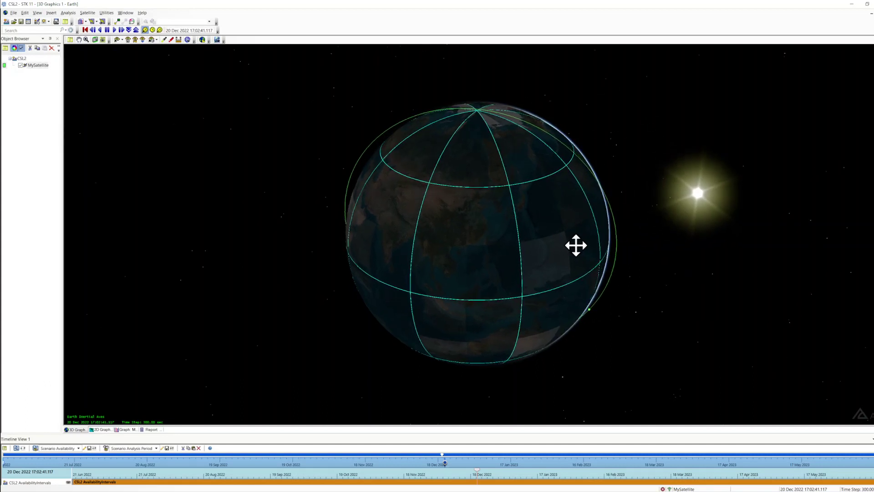
Magnify the start of the eclipse period in late October 2022 on the Eclipse Times graph and inspect it through to late November.
{"action": "left_click", "coordinate": [127, 429]}
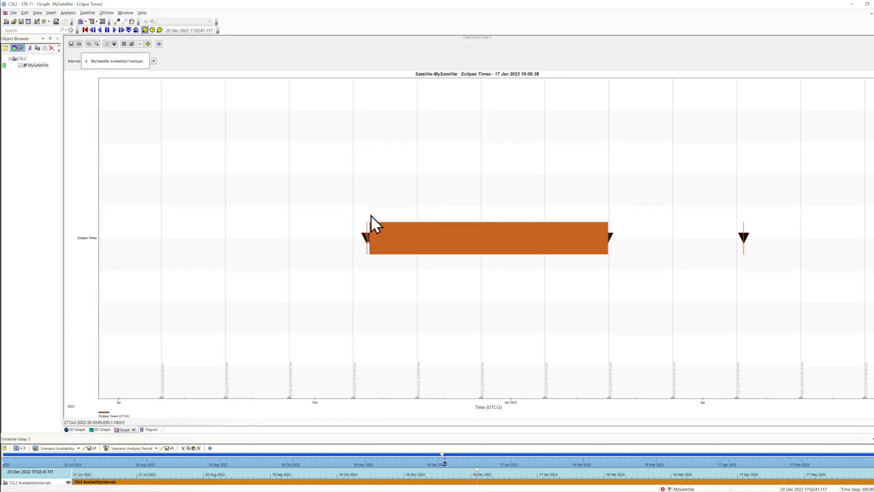
{"action": "left_click_drag", "start_coordinate": [355, 208], "coordinate": [378, 273]}
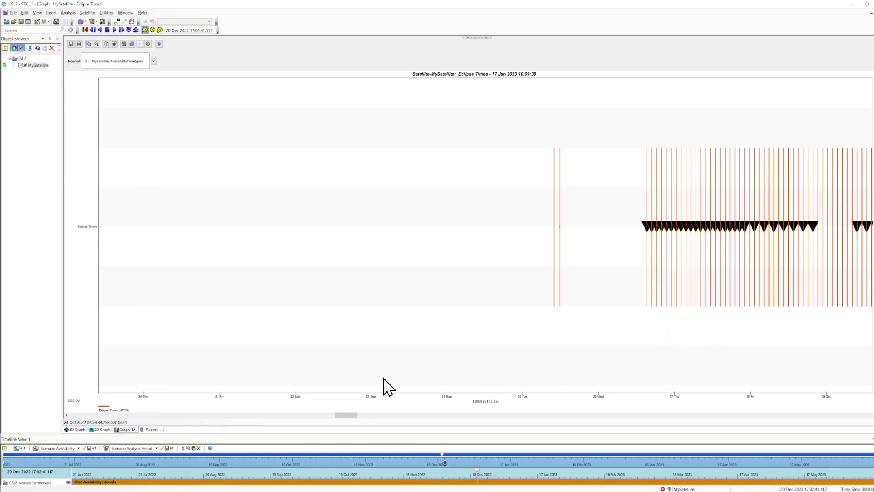
{"action": "left_click_drag", "start_coordinate": [339, 415], "coordinate": [414, 418]}
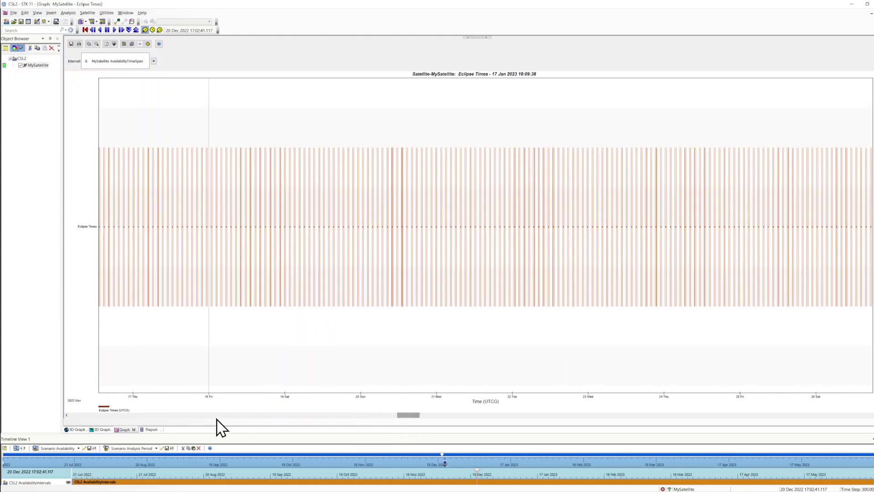
Review the Eclipse Times report from October 2022 to its last entries in April 2023, including durations around 21 December and the obstructing bodies.
{"action": "left_click", "coordinate": [151, 431]}
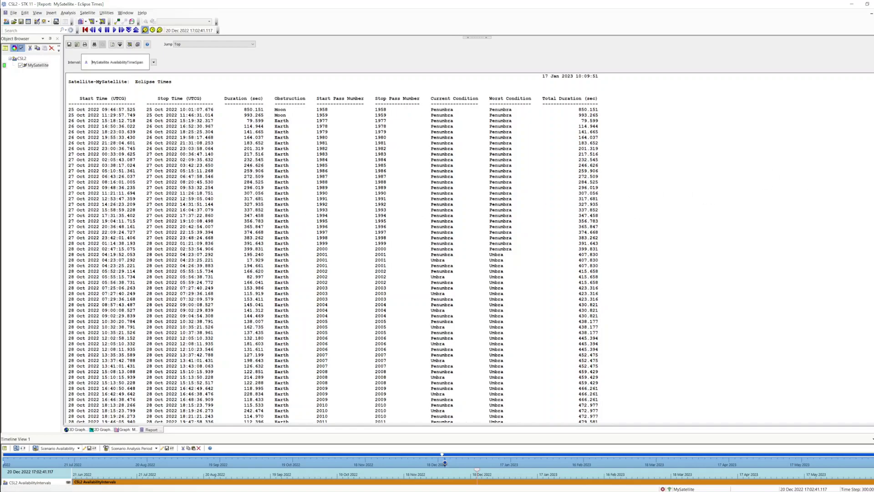
{"action": "left_click_drag", "start_coordinate": [873, 84], "coordinate": [873, 160]}
{"action": "left_click_drag", "start_coordinate": [873, 248], "coordinate": [873, 250]}
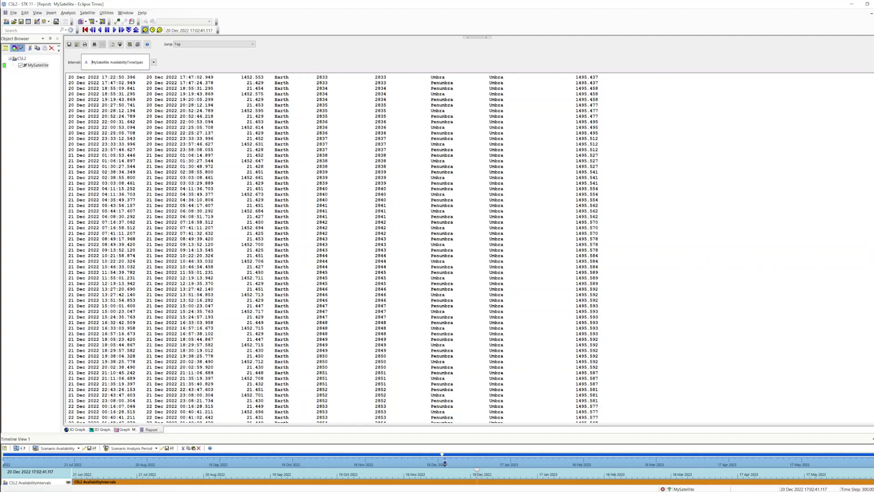
{"action": "left_click_drag", "start_coordinate": [873, 168], "coordinate": [873, 80]}
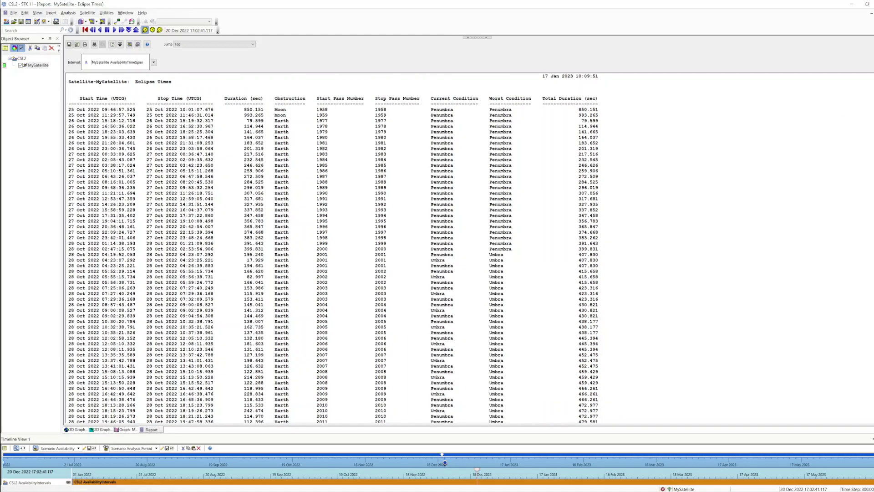
{"action": "scroll", "coordinate": [469, 248], "scroll_direction": "down", "scroll_amount": 20}
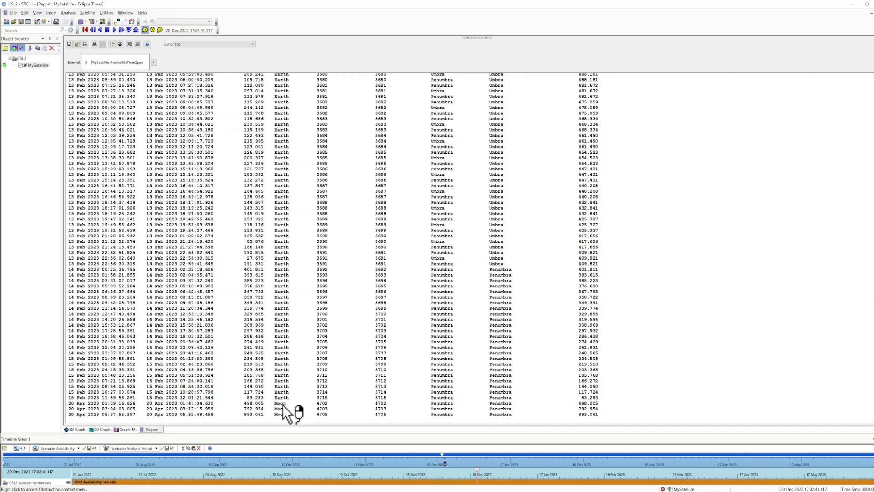
Restore the Eclipse Times graph to its full time range and view the orbit edge-on again in the 3D window.
{"action": "left_click", "coordinate": [119, 430]}
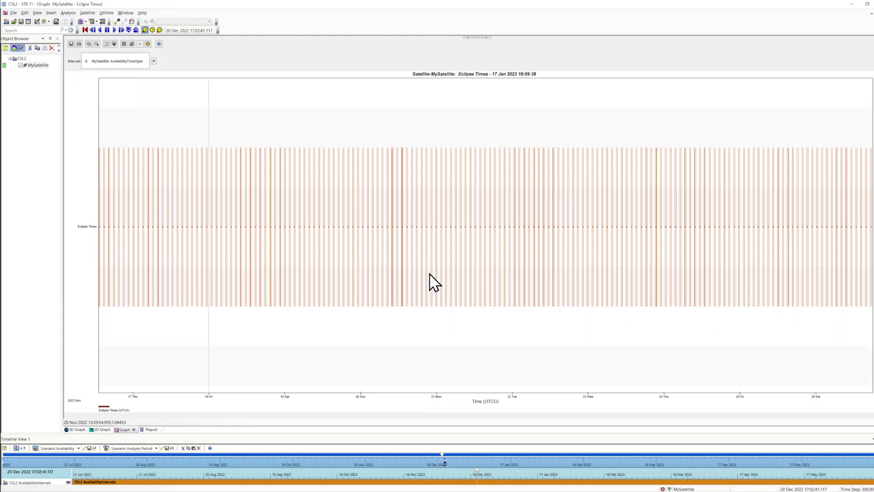
{"action": "key", "text": "z"}
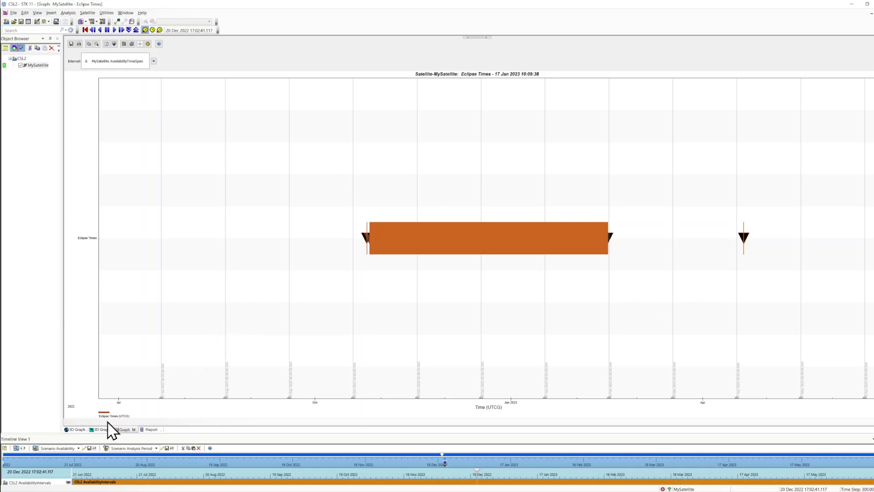
{"action": "left_click", "coordinate": [76, 430]}
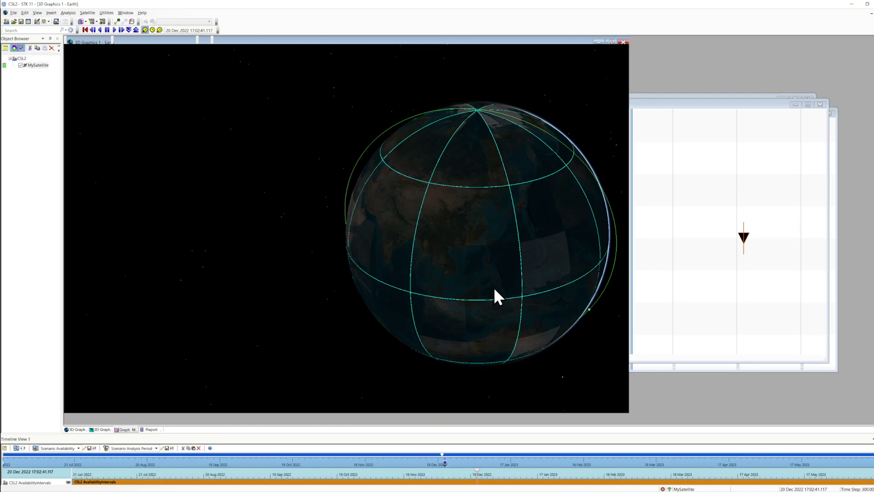
{"action": "left_click_drag", "start_coordinate": [492, 287], "coordinate": [364, 249]}
{"action": "left_click_drag", "start_coordinate": [444, 248], "coordinate": [441, 245]}
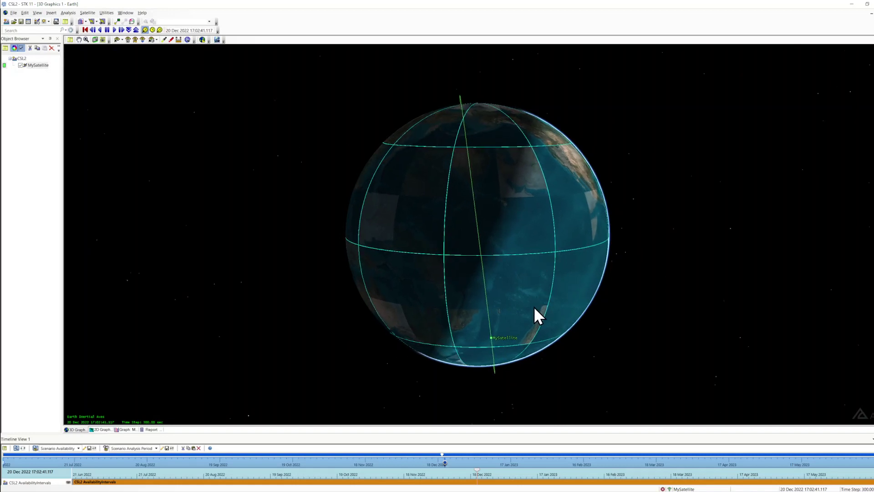